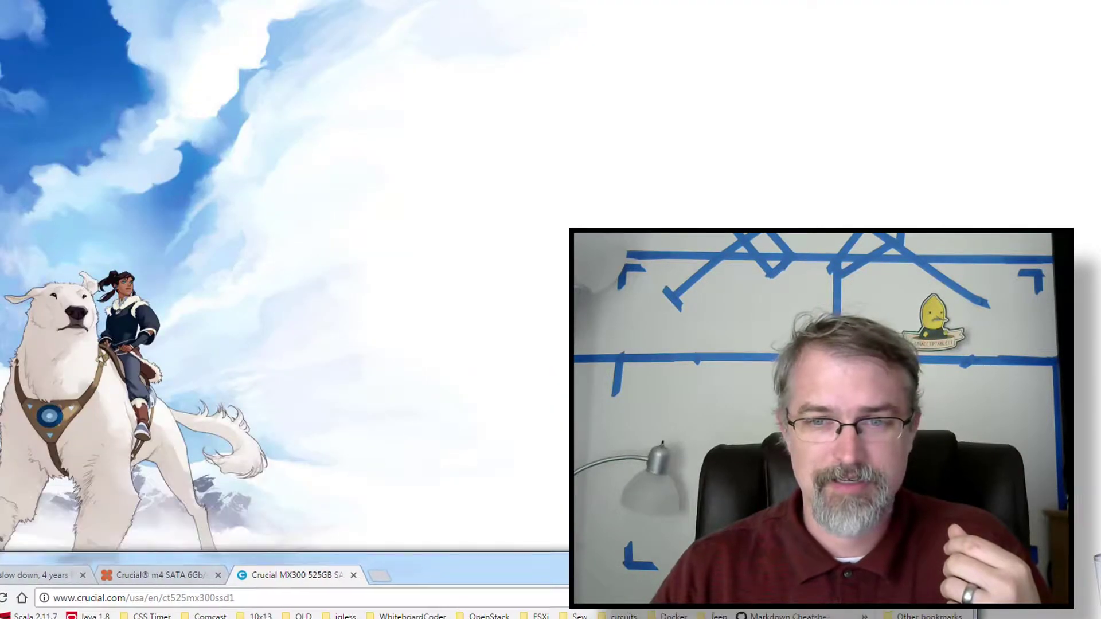
# Briefly uncover the desktop CrystalDiskMark shortcut, then switch Chrome to the YouTube SSD video.
pyautogui.moveTo(819, 118); pyautogui.dragTo(821, 51)
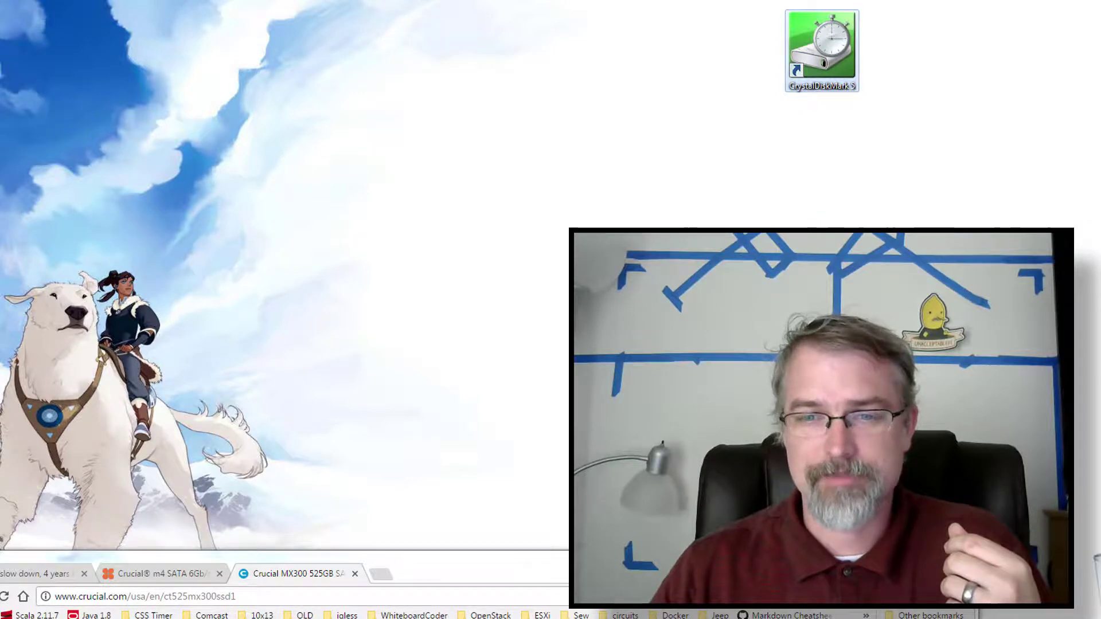
pyautogui.moveTo(743, 566); pyautogui.dragTo(695, 101)
pyautogui.moveTo(786, 110); pyautogui.dragTo(778, 13)
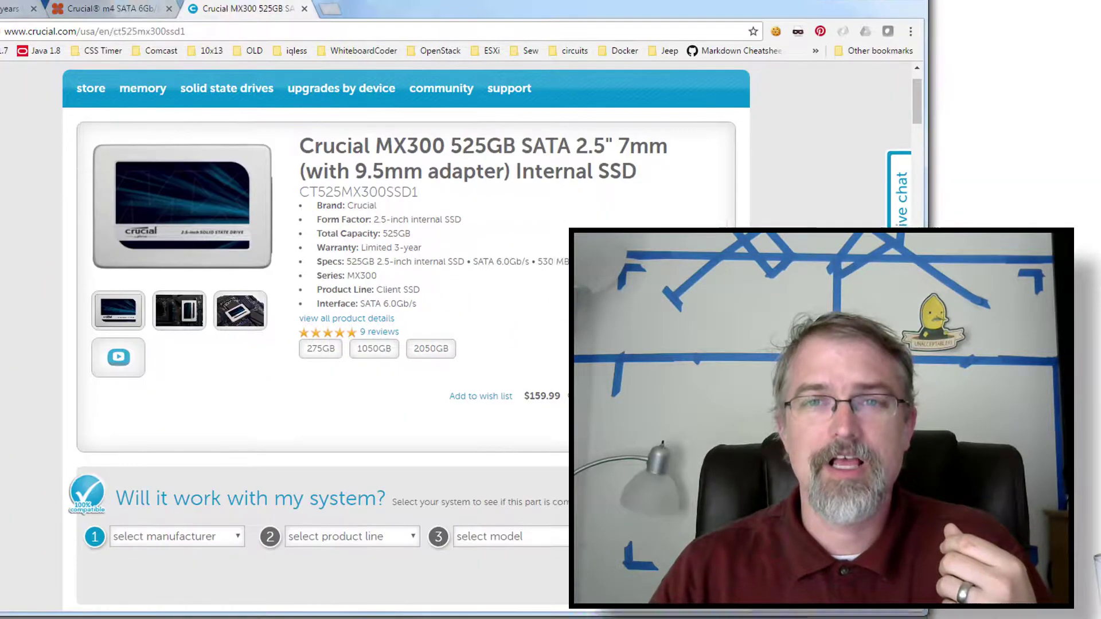
pyautogui.hotkey('ctrl', 'Tab')
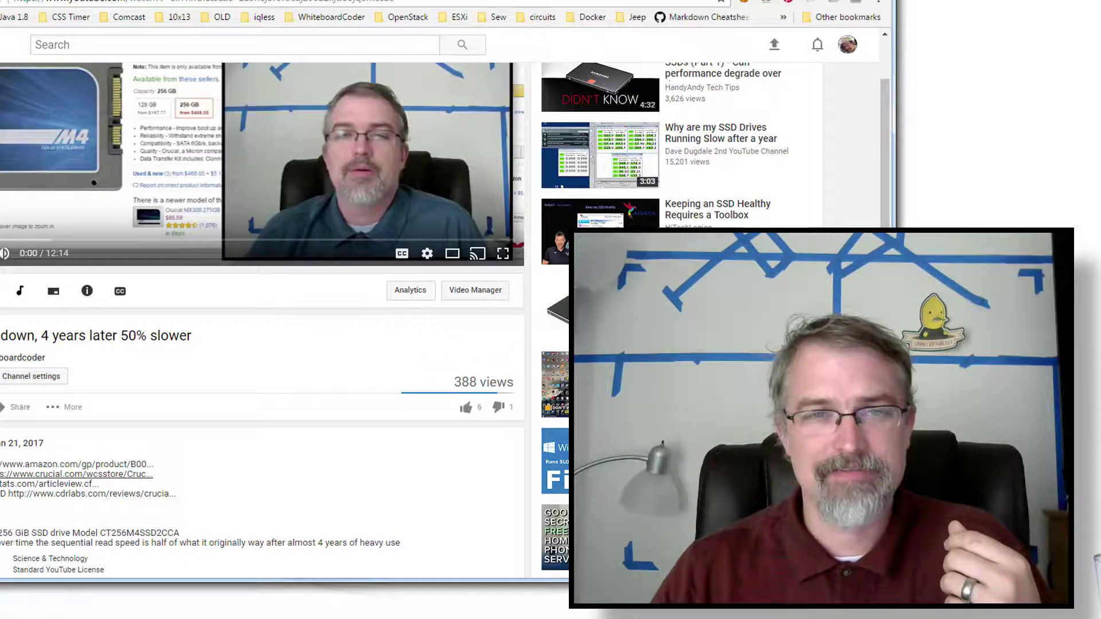
# Scroll to the video description noting the Crucial M4 256 GB drive's halved read speed.
pyautogui.scroll(3, 258, 258)
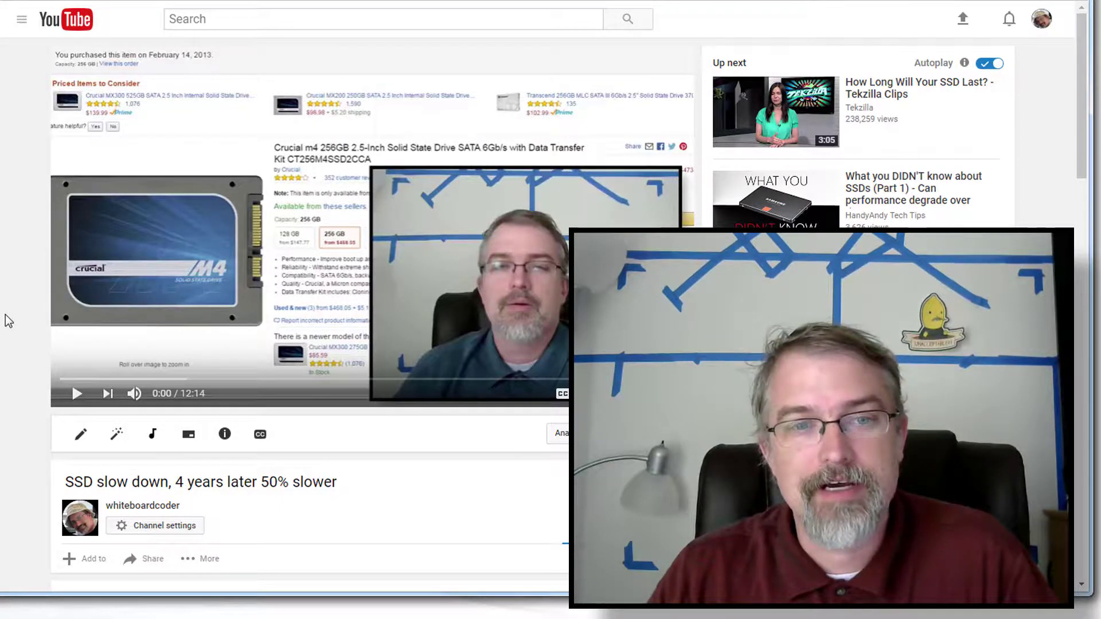
pyautogui.scroll(-7, 8, 321)
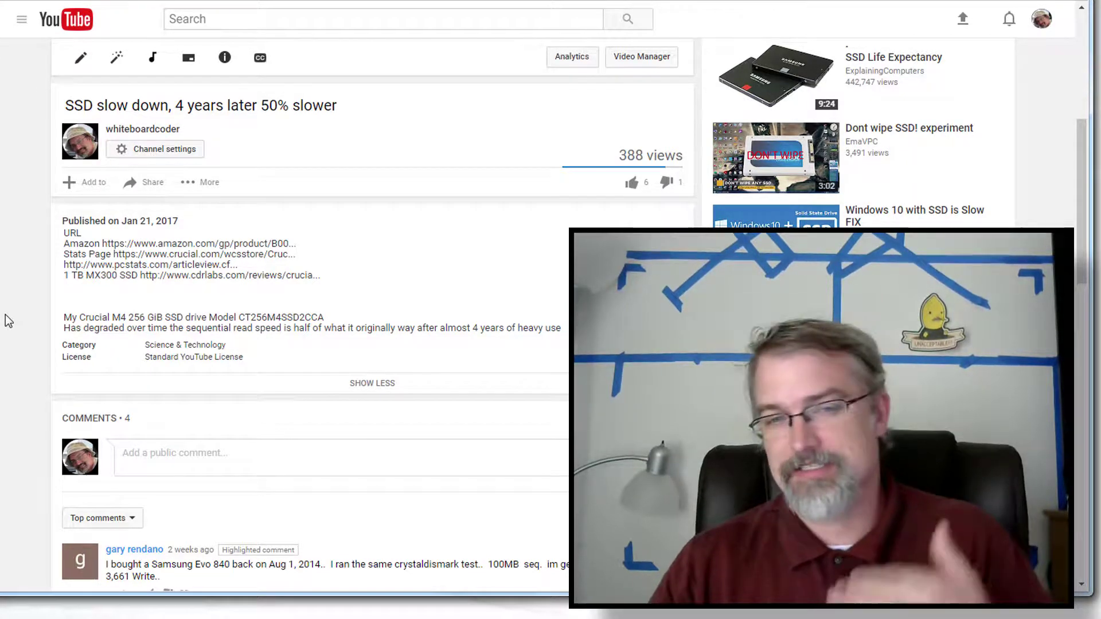
# Scroll down until the Samsung Evo 840 comment and all its replies are visible.
pyautogui.scroll(-3, 9, 321)
pyautogui.scroll(-2, 8, 321)
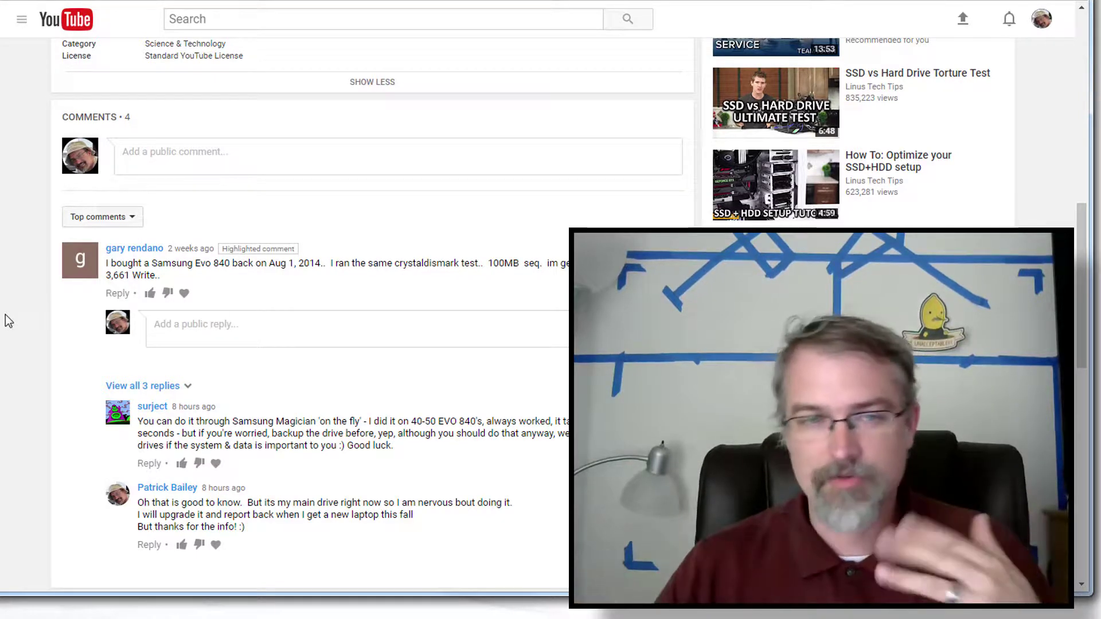
pyautogui.scroll(-2, 8, 321)
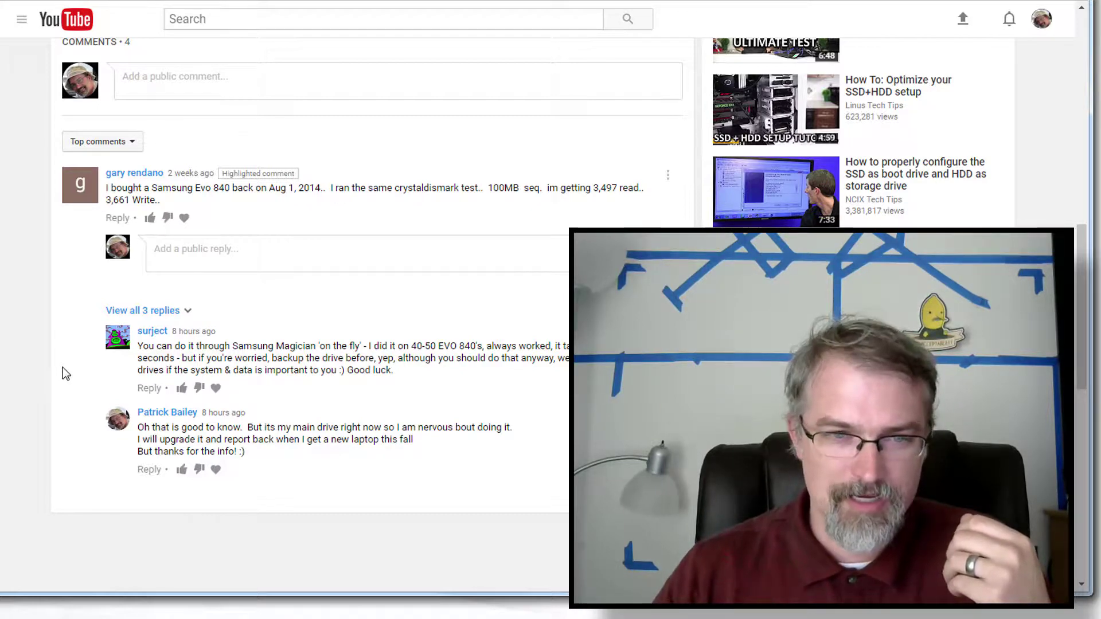
pyautogui.scroll(-2, 63, 369)
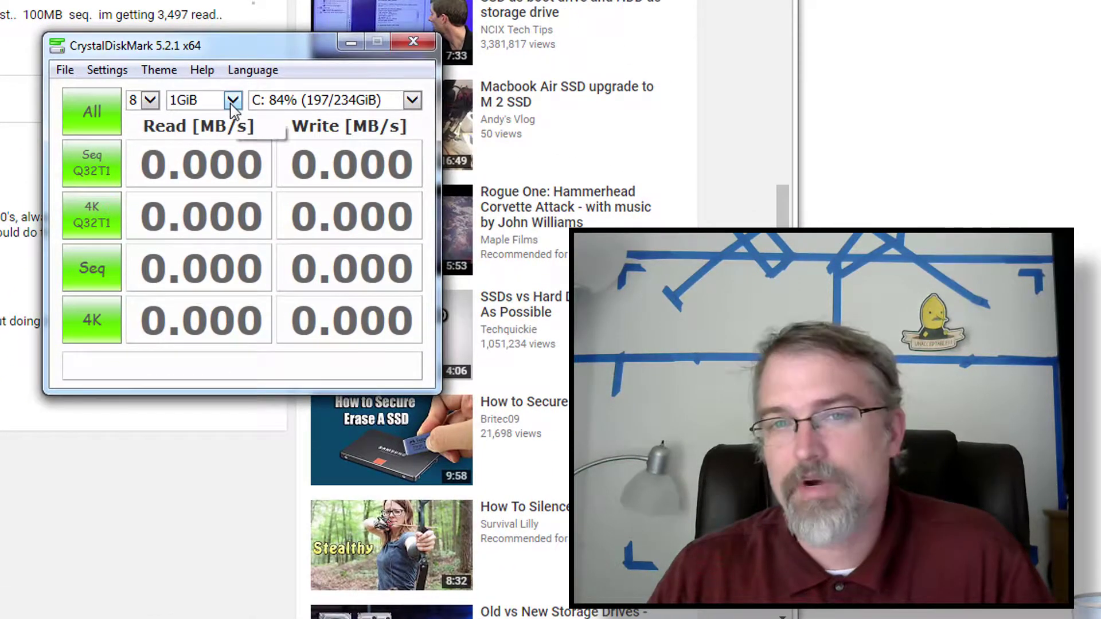
# Run all CrystalDiskMark tests on drive C: with 8 runs of 1GiB.
pyautogui.click(92, 115)
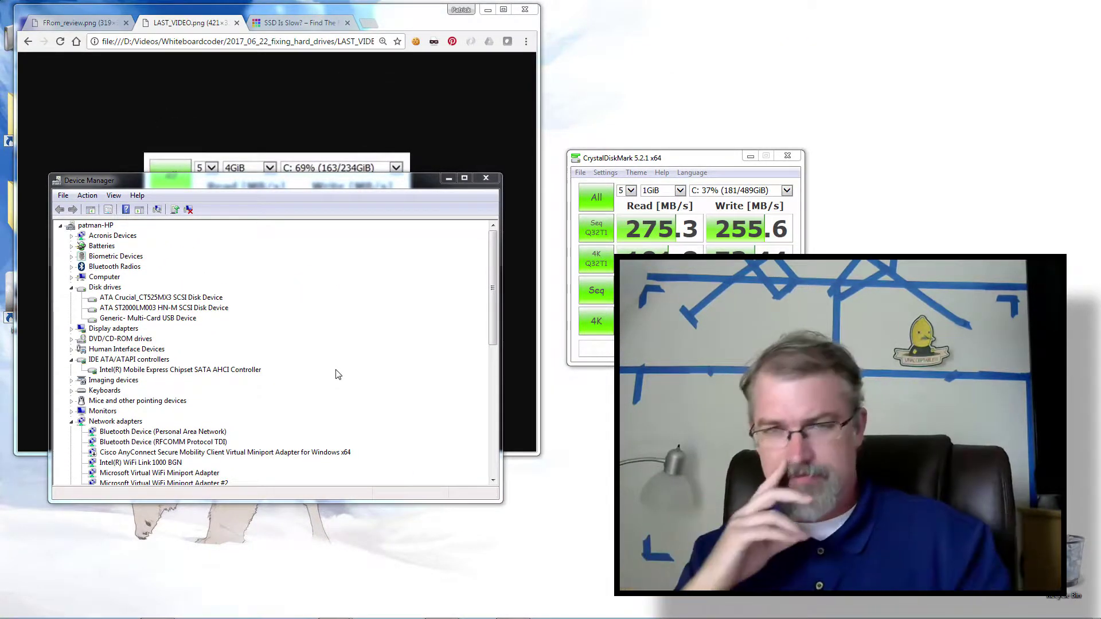
# Place the CrystalDiskMark window beside the older benchmark screenshots, including the Crucial MX300 1TB run.
pyautogui.click(514, 340)
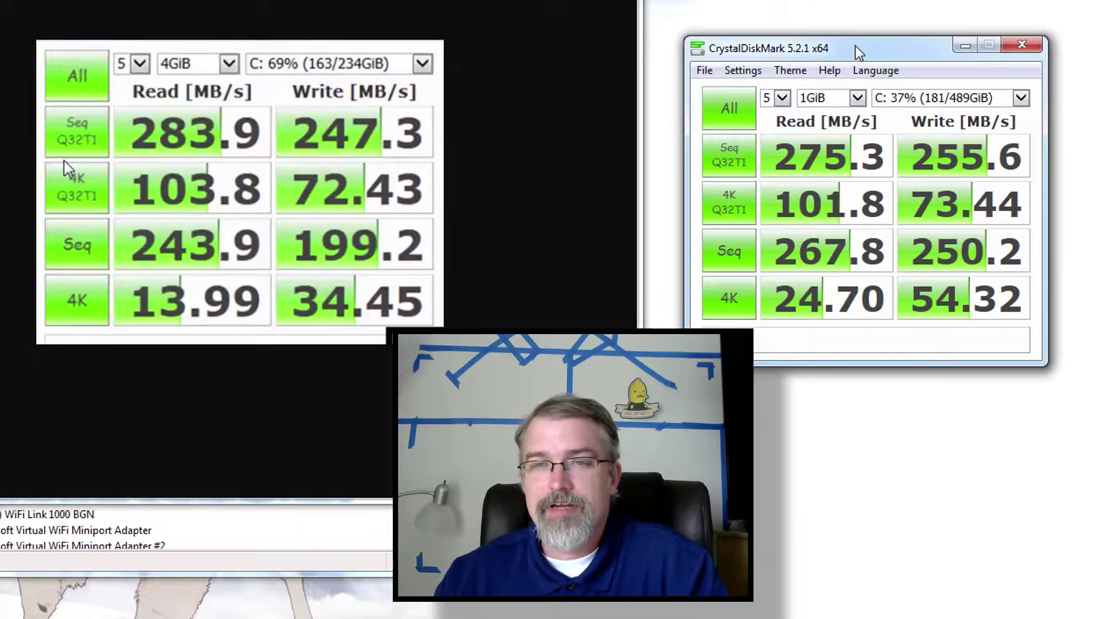
pyautogui.moveTo(852, 48); pyautogui.dragTo(678, 40)
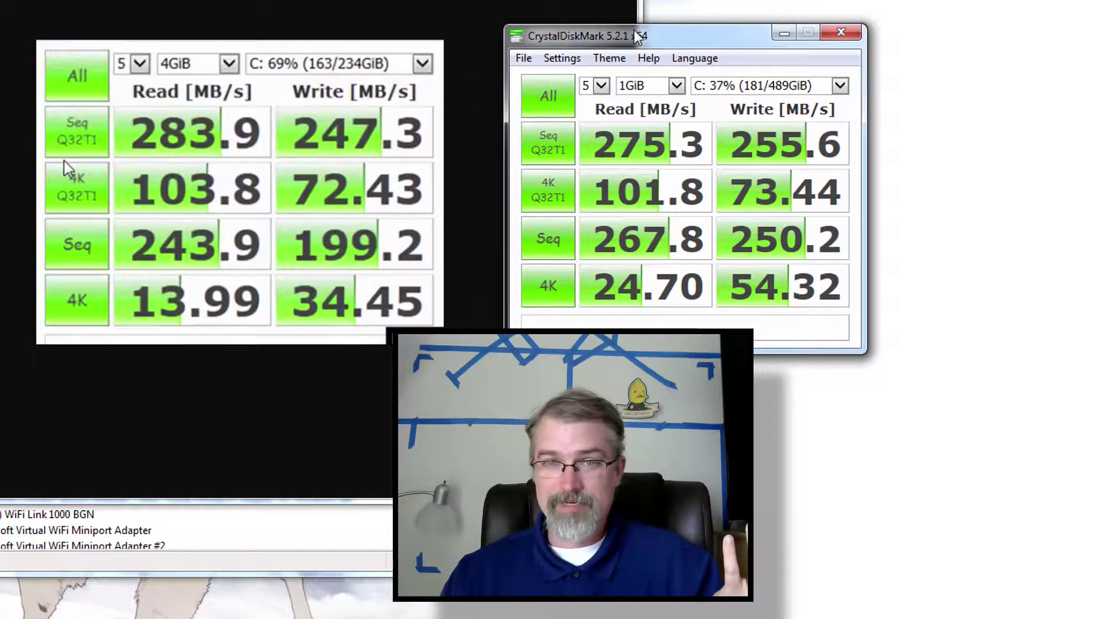
pyautogui.moveTo(636, 30); pyautogui.dragTo(827, 43)
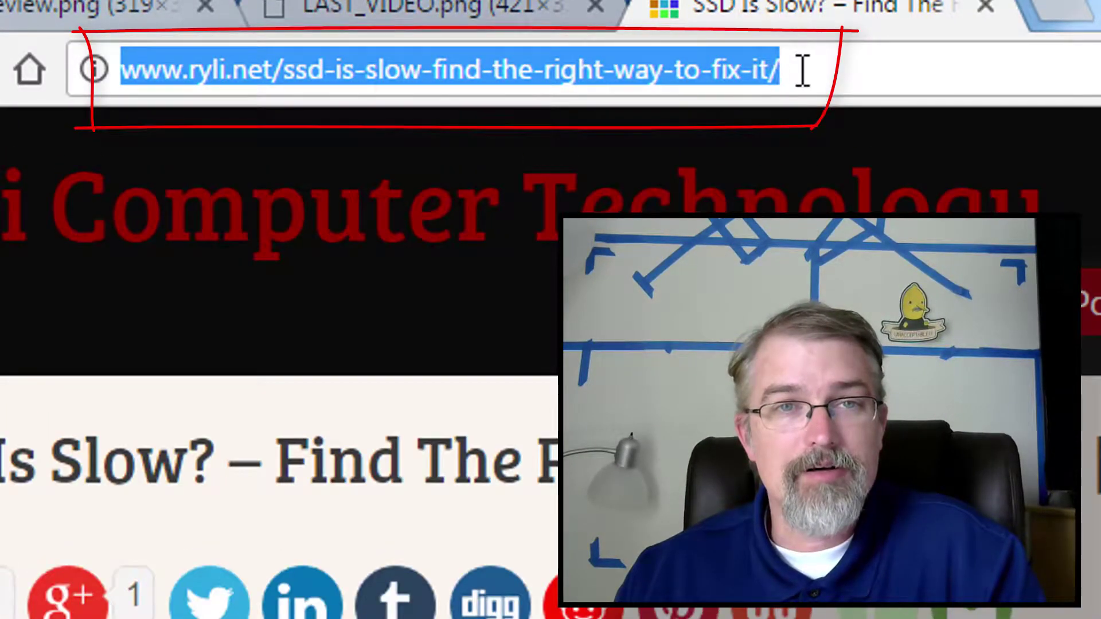
# Read through the ryli.net 'SSD Is Slow?' guide down to its Onboard VGA fix.
pyautogui.click(801, 70)
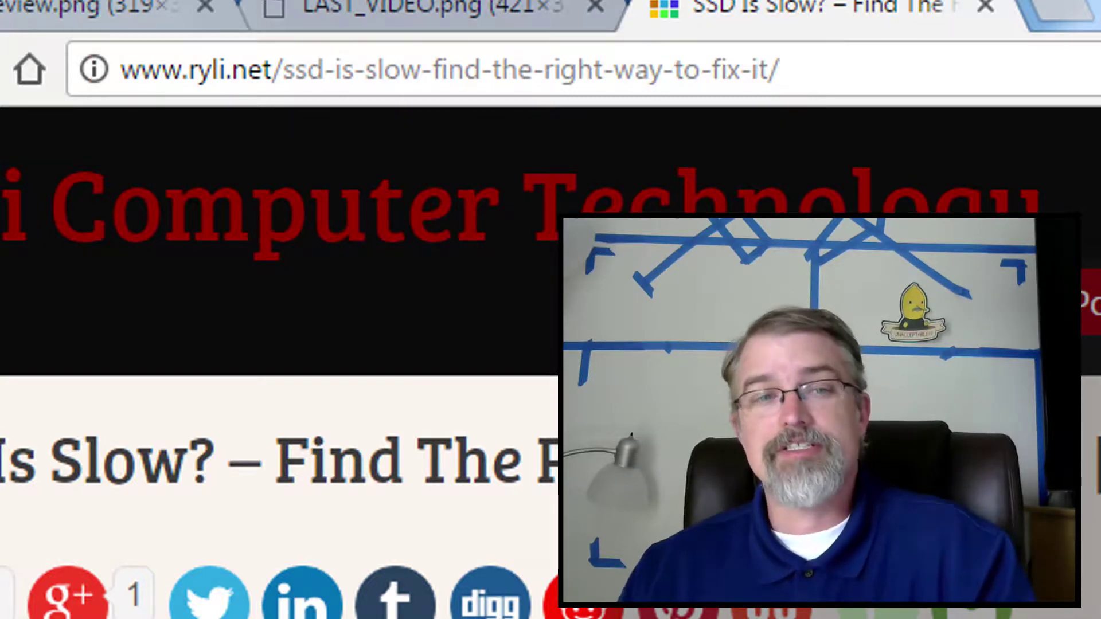
pyautogui.scroll(-3, 275, 344)
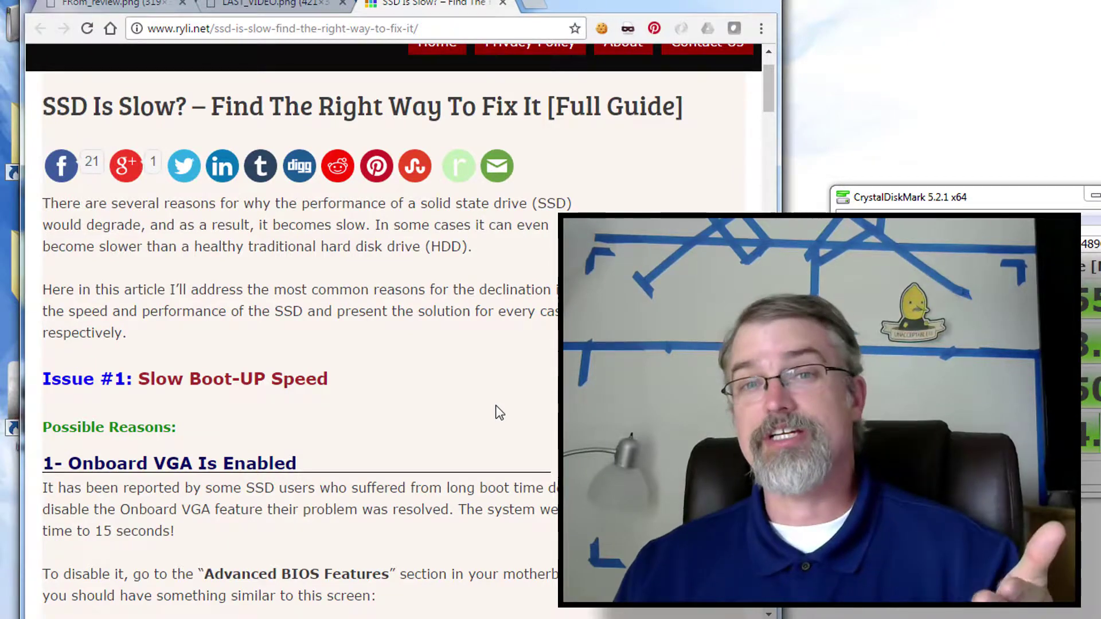
pyautogui.scroll(-1, 499, 413)
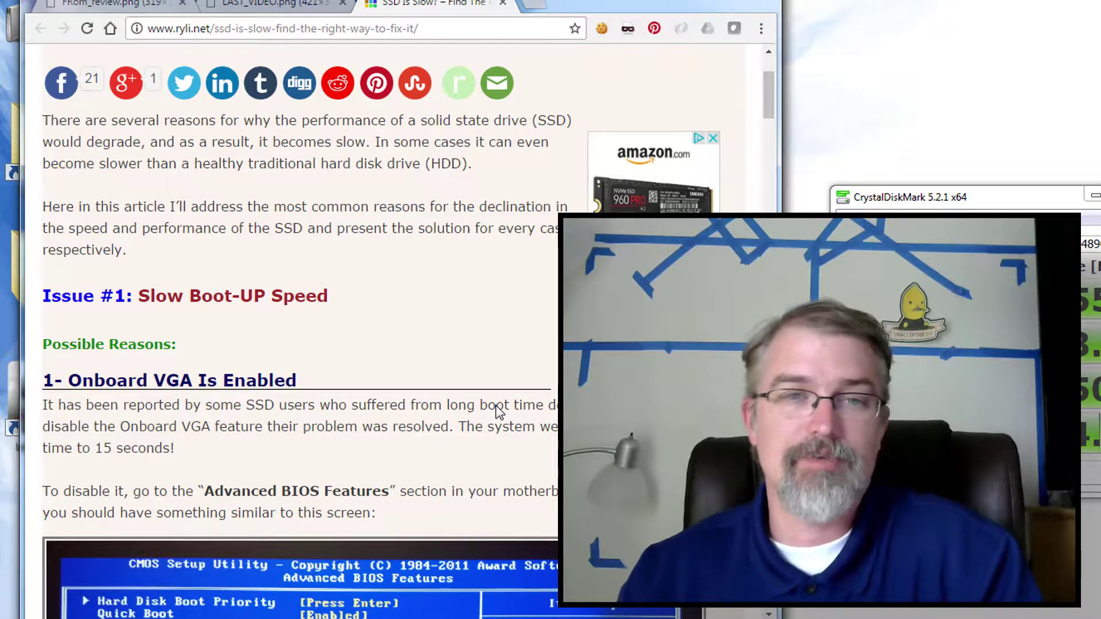
pyautogui.scroll(-2, 497, 411)
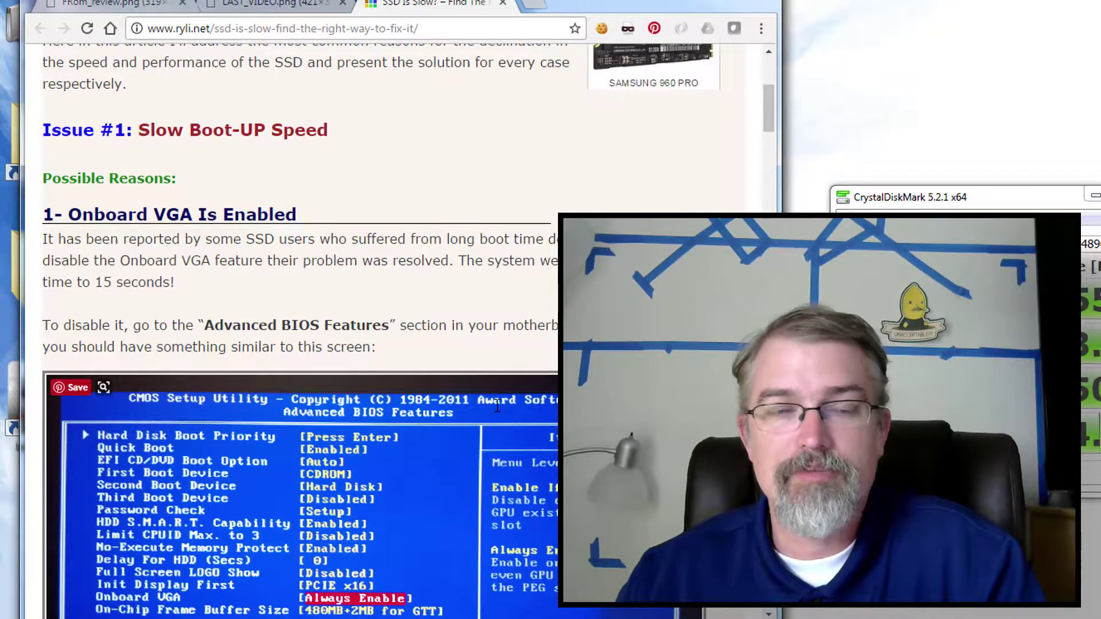
pyautogui.scroll(2, 496, 406)
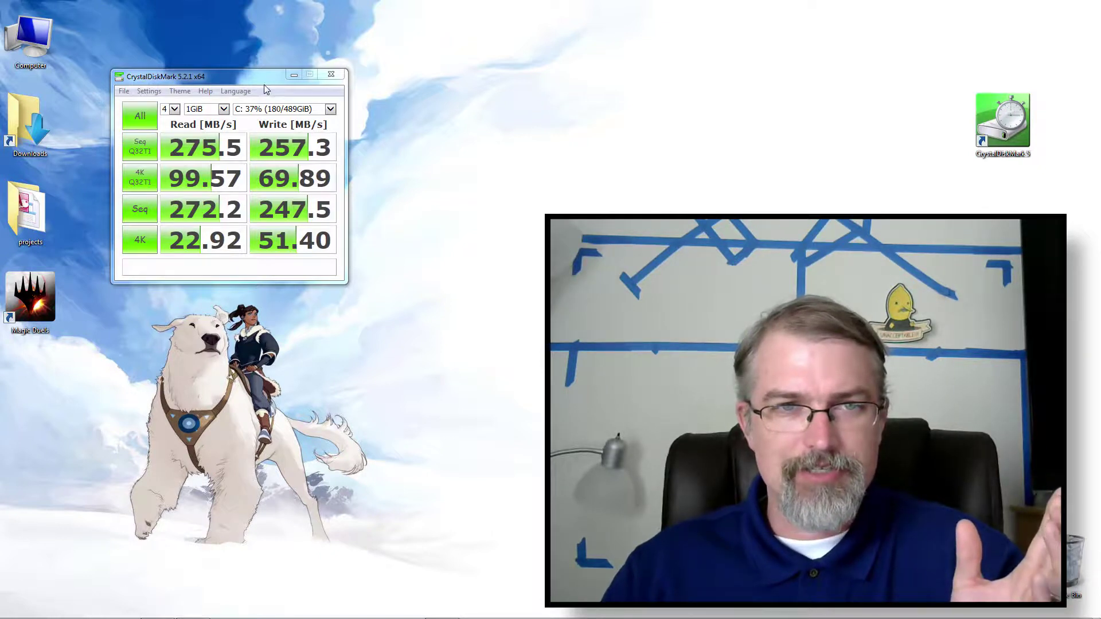
pyautogui.moveTo(265, 86); pyautogui.dragTo(276, 100)
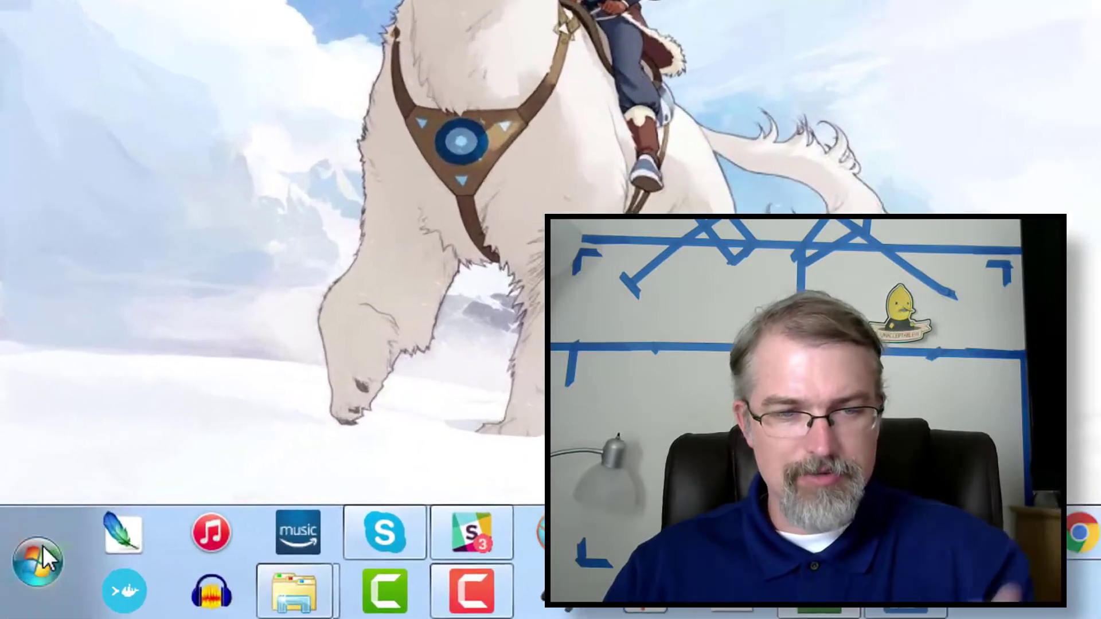
# Check in Power Options that High performance is the active plan, then return to CrystalDiskMark.
pyautogui.click(23, 584)
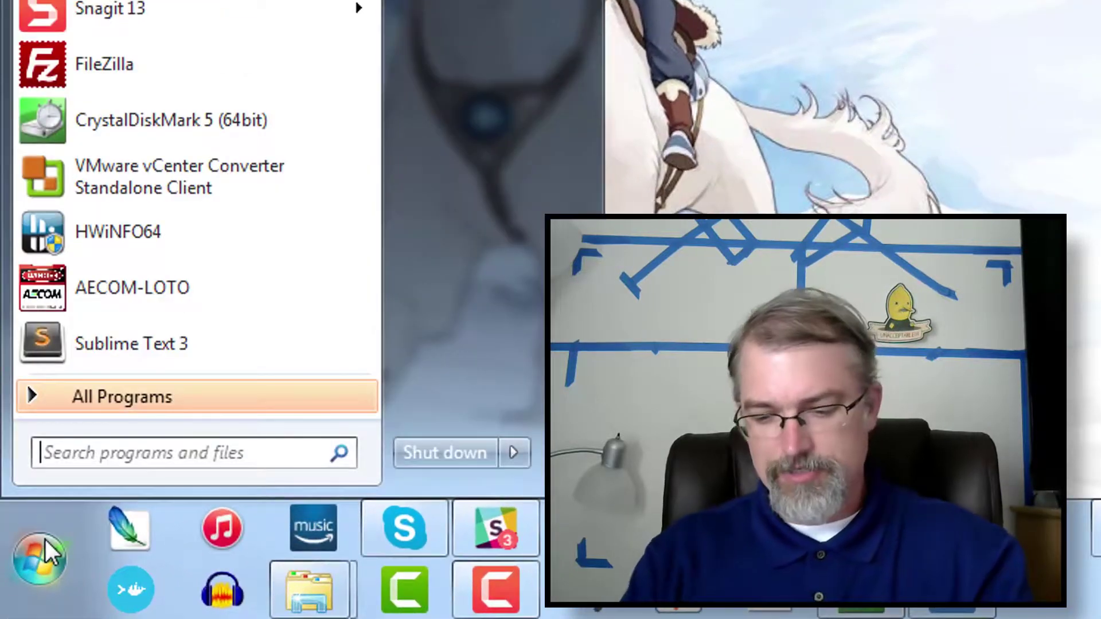
pyautogui.write('power option')
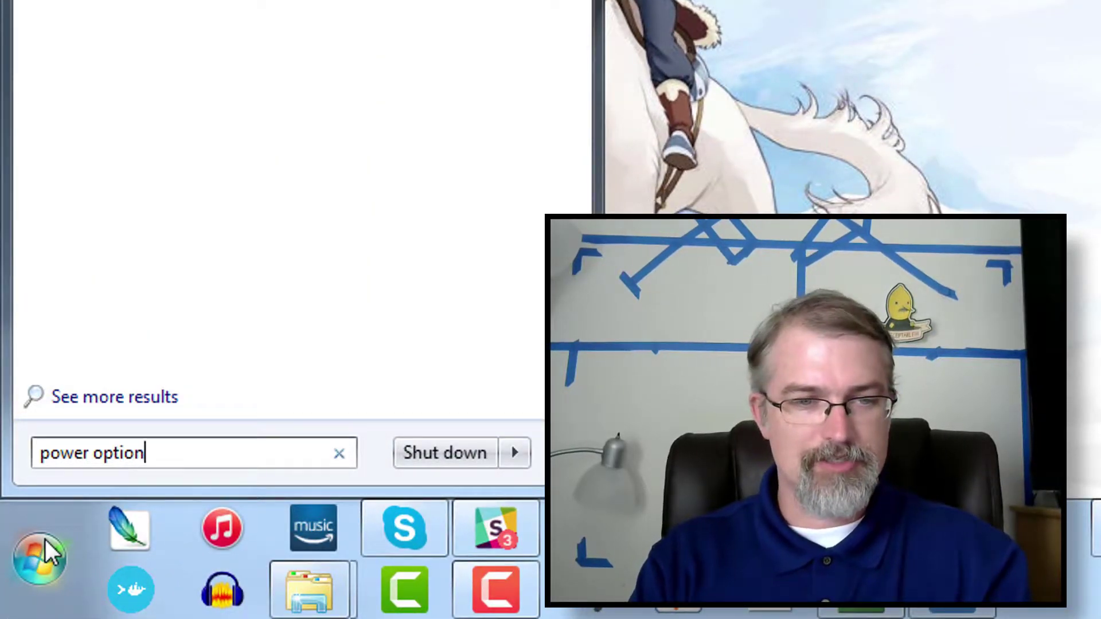
pyautogui.write('s')
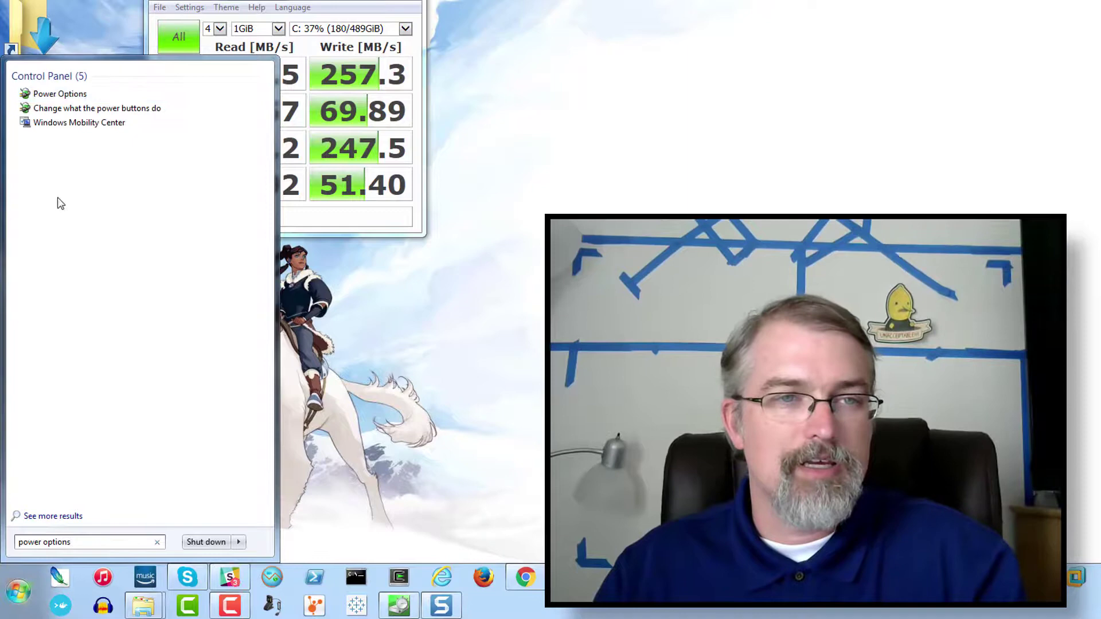
pyautogui.press('Return')
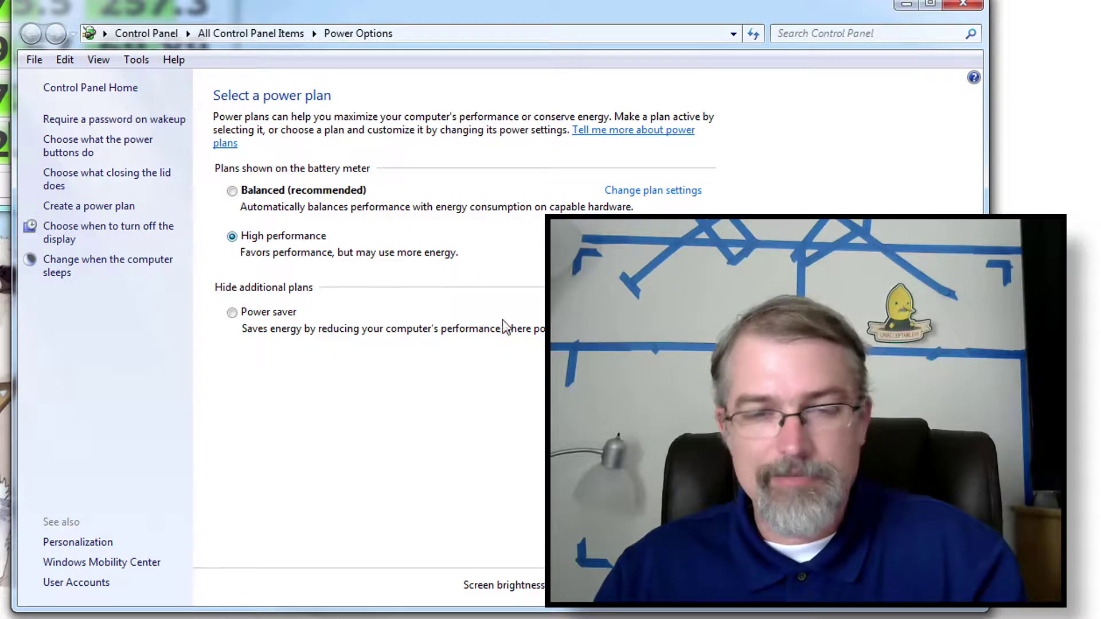
pyautogui.hotkey('alt', 'Tab')
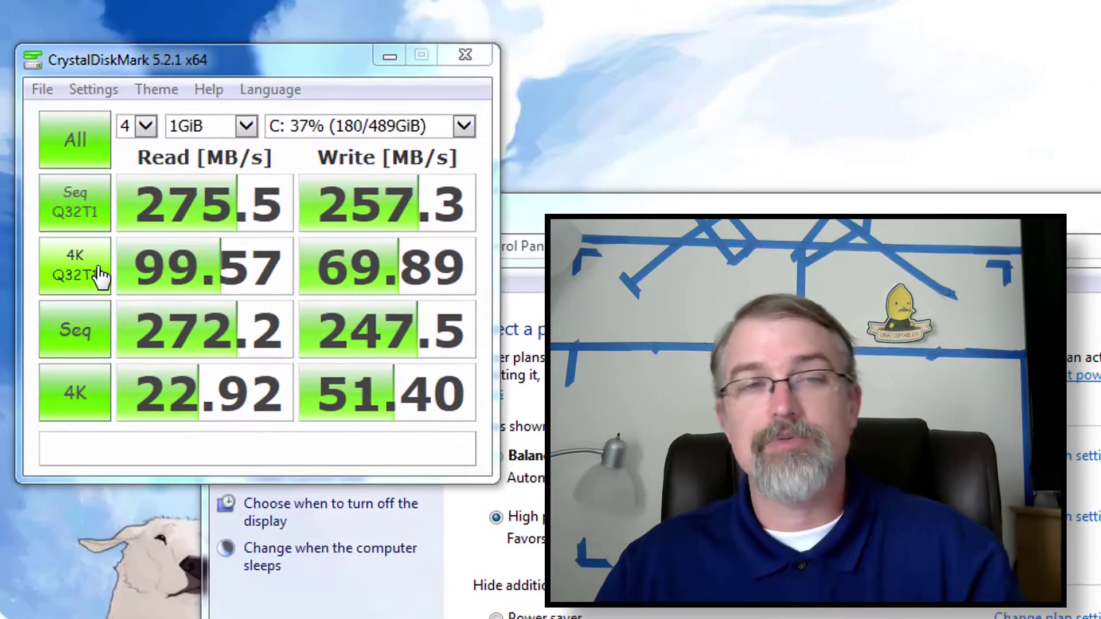
# Rerun the full benchmark on drive C: under the High performance plan.
pyautogui.click(75, 162)
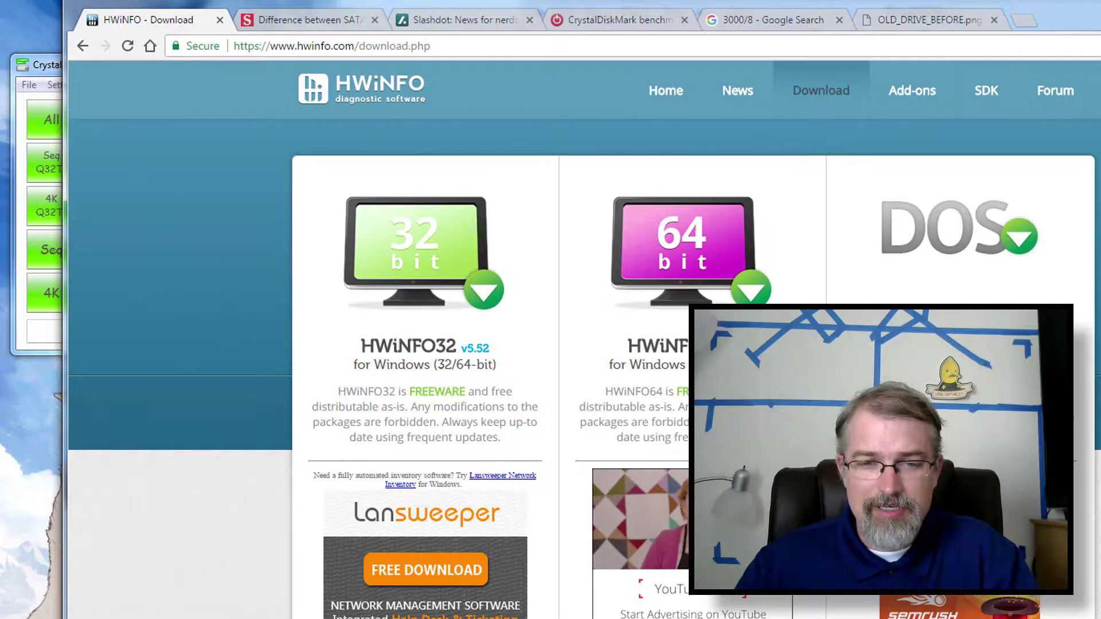
# Launch HWiNFO64 with admin rights, run its analysis and dismiss the update notice.
pyautogui.moveTo(363, 607)
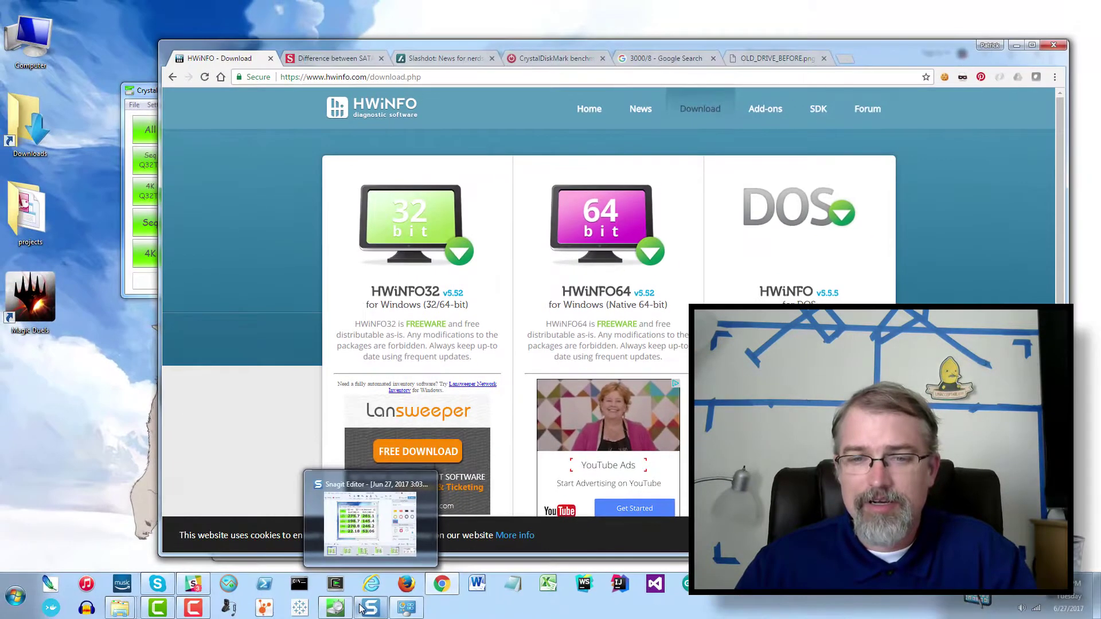
pyautogui.click(23, 599)
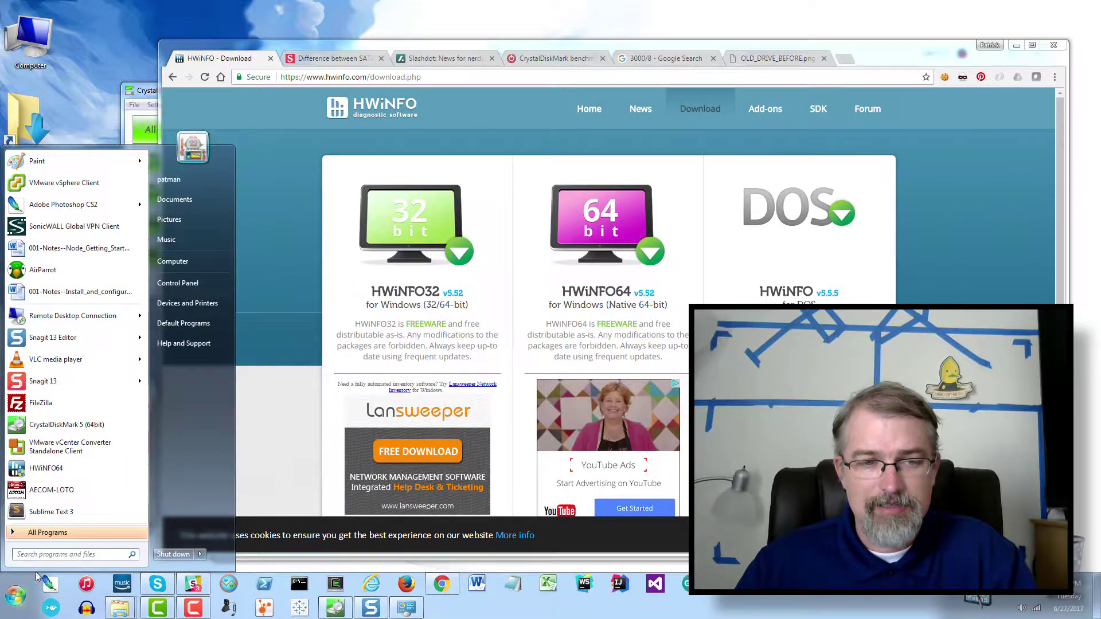
pyautogui.click(46, 467)
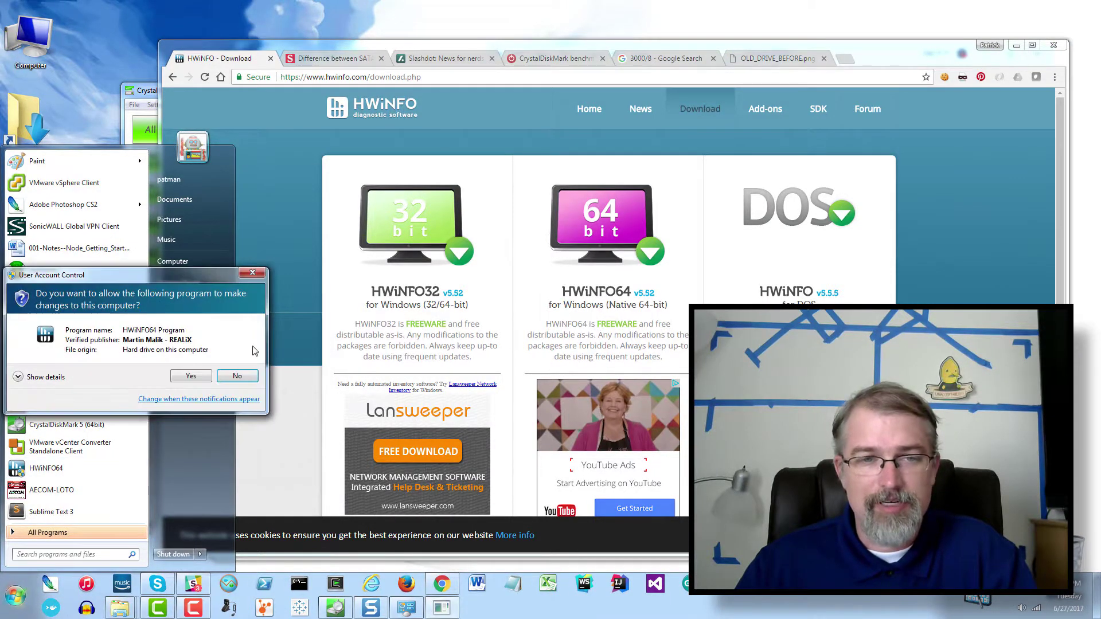
pyautogui.click(195, 377)
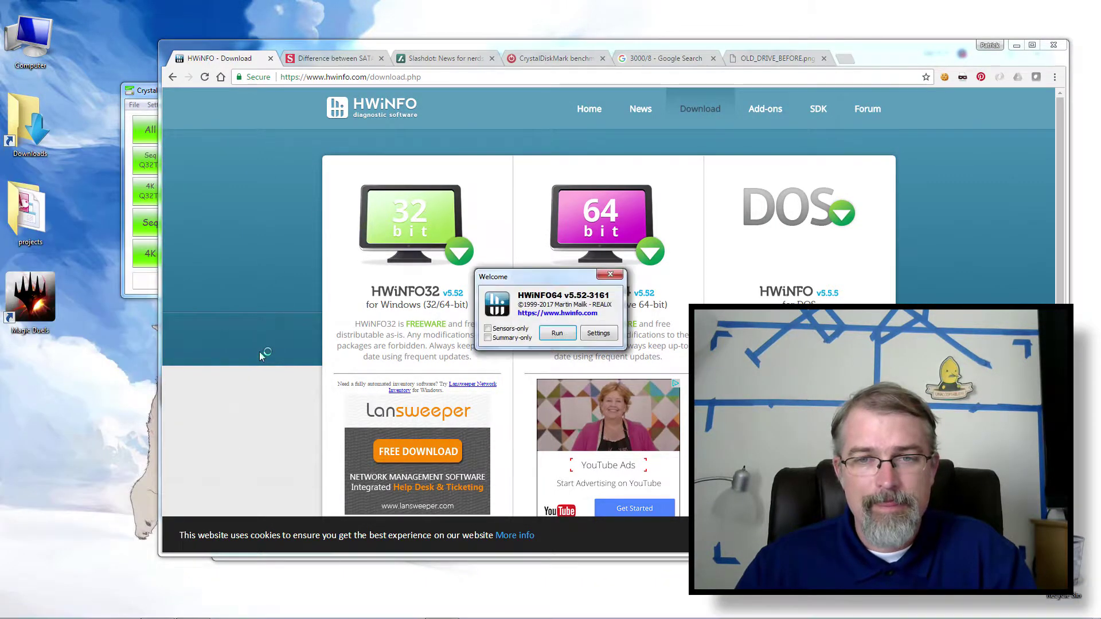
pyautogui.click(554, 335)
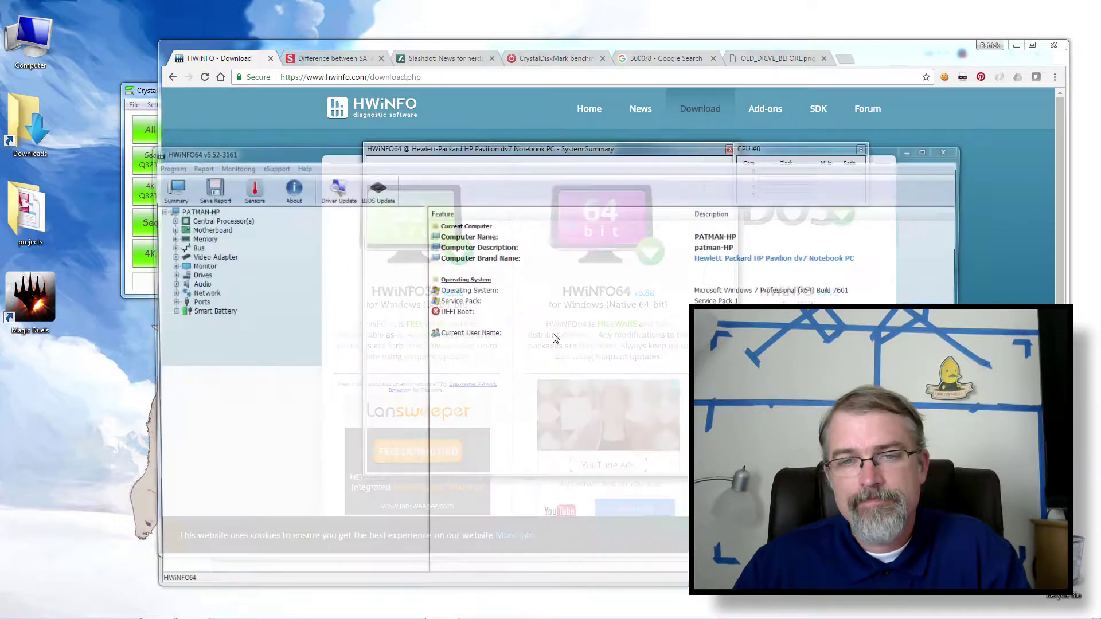
pyautogui.click(579, 365)
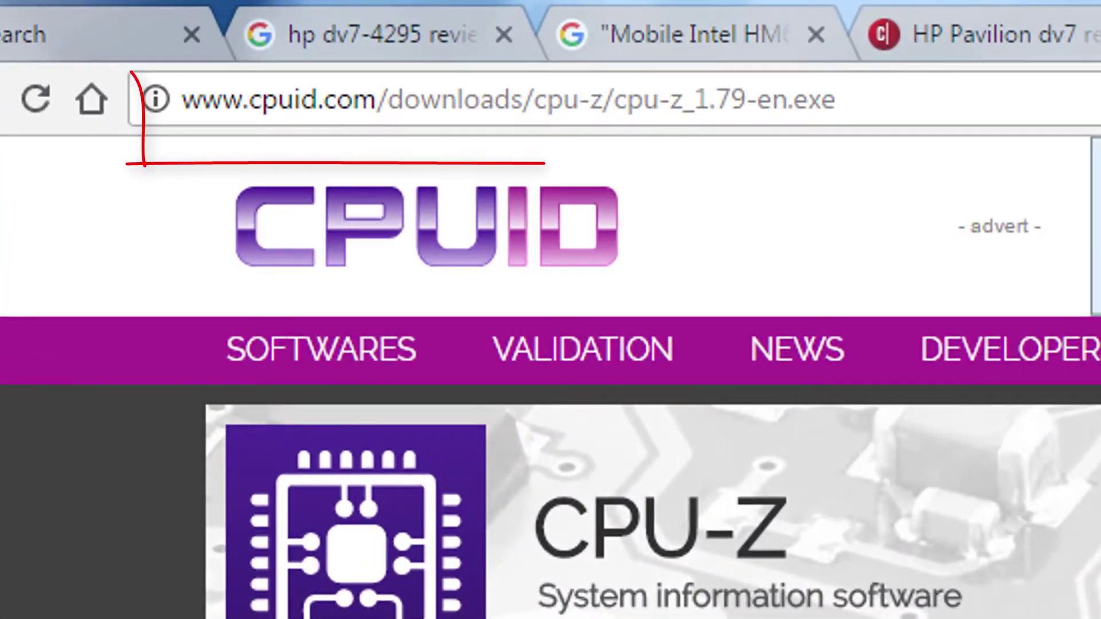
# Select the address of the CPU-Z download page.
pyautogui.click(344, 98)
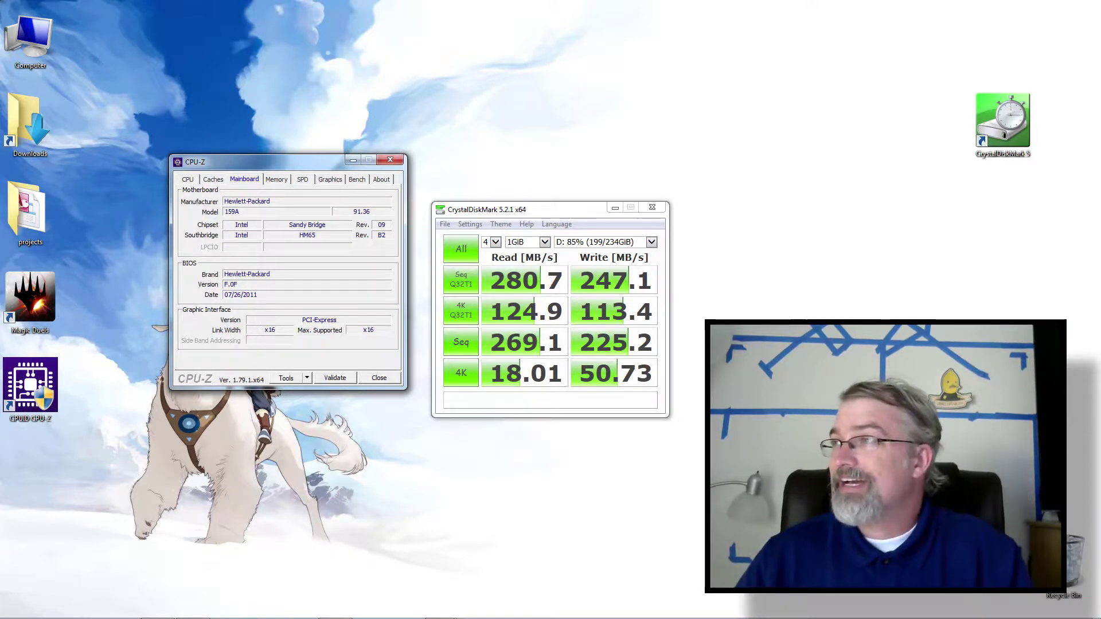
# Bring back Chrome's Wikipedia List of Intel chipsets page, showing HM65 under Cougar Point-M.
pyautogui.hotkey('alt', 'Tab')
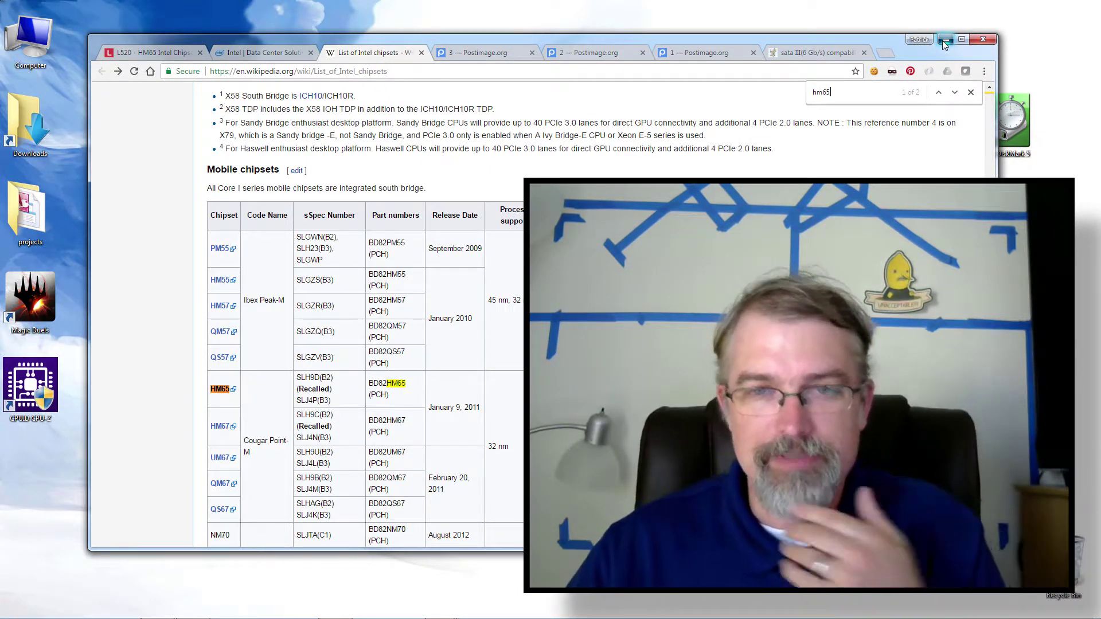
# Minimise Chrome and place CPU-Z and CrystalDiskMark side by side at the upper left.
pyautogui.click(944, 41)
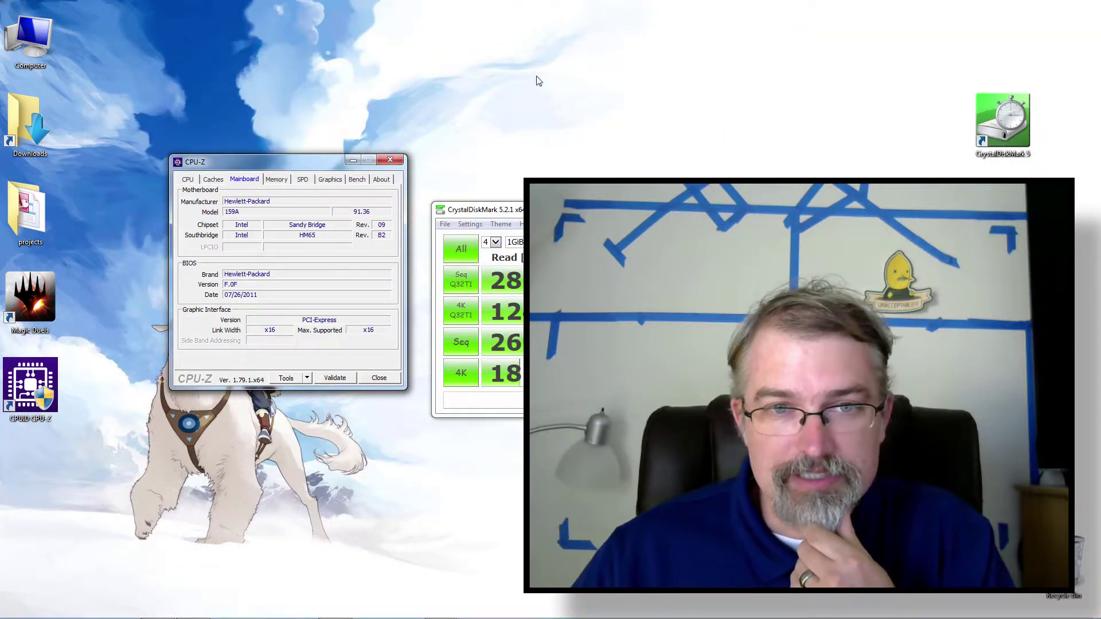
pyautogui.moveTo(278, 161); pyautogui.dragTo(228, 140)
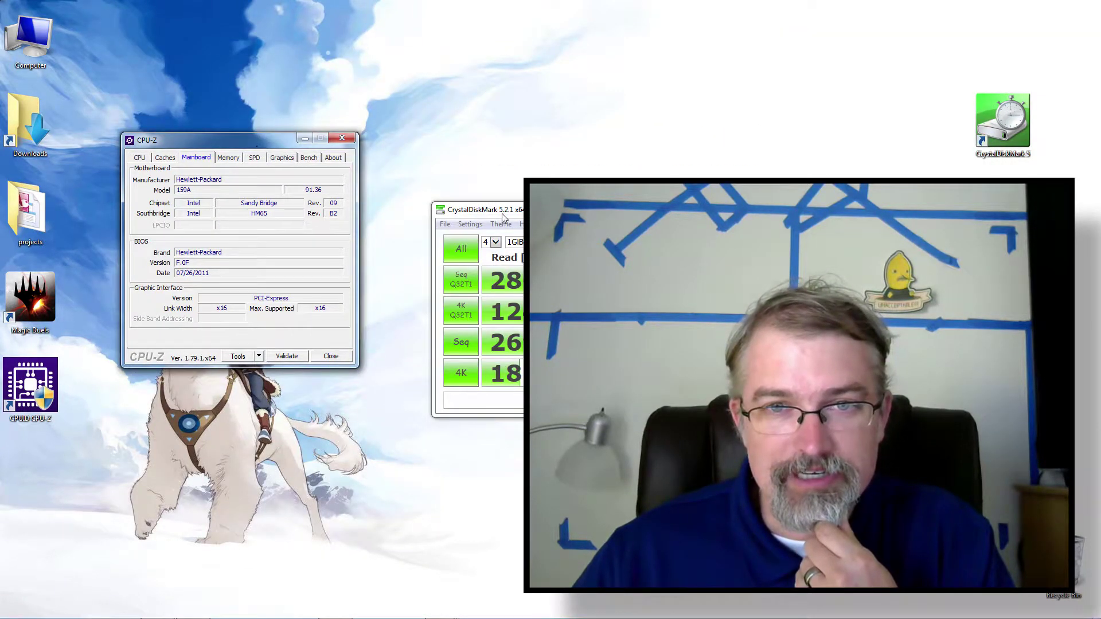
pyautogui.moveTo(498, 212); pyautogui.dragTo(461, 175)
# Set CrystalDiskMark to 1 run, keep drive D: selected, and start the full benchmark.
pyautogui.click(453, 204)
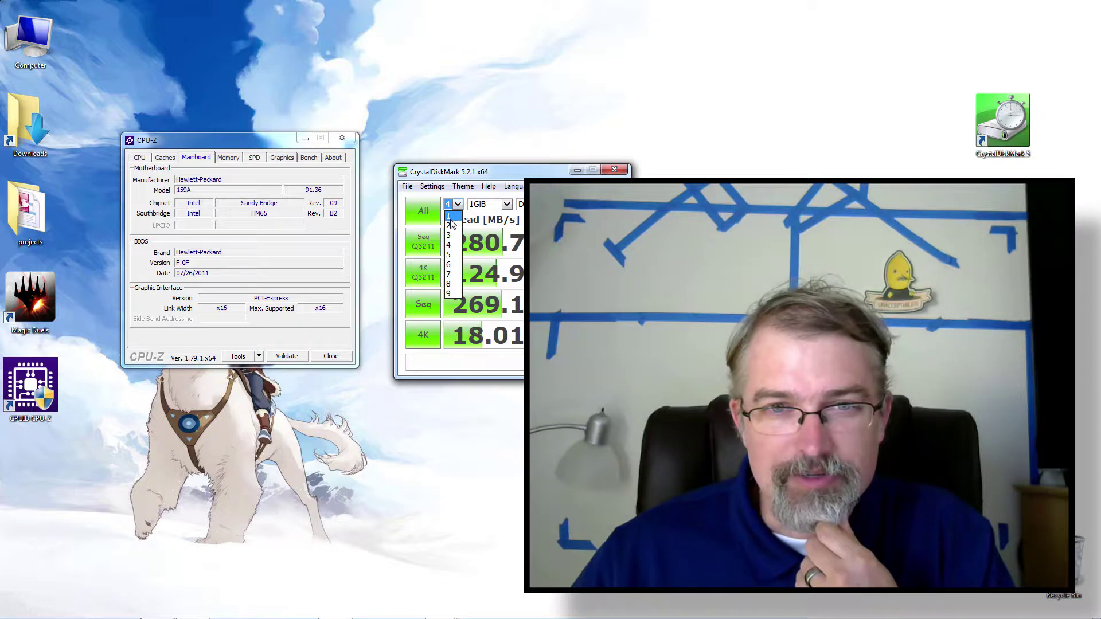
pyautogui.click(451, 218)
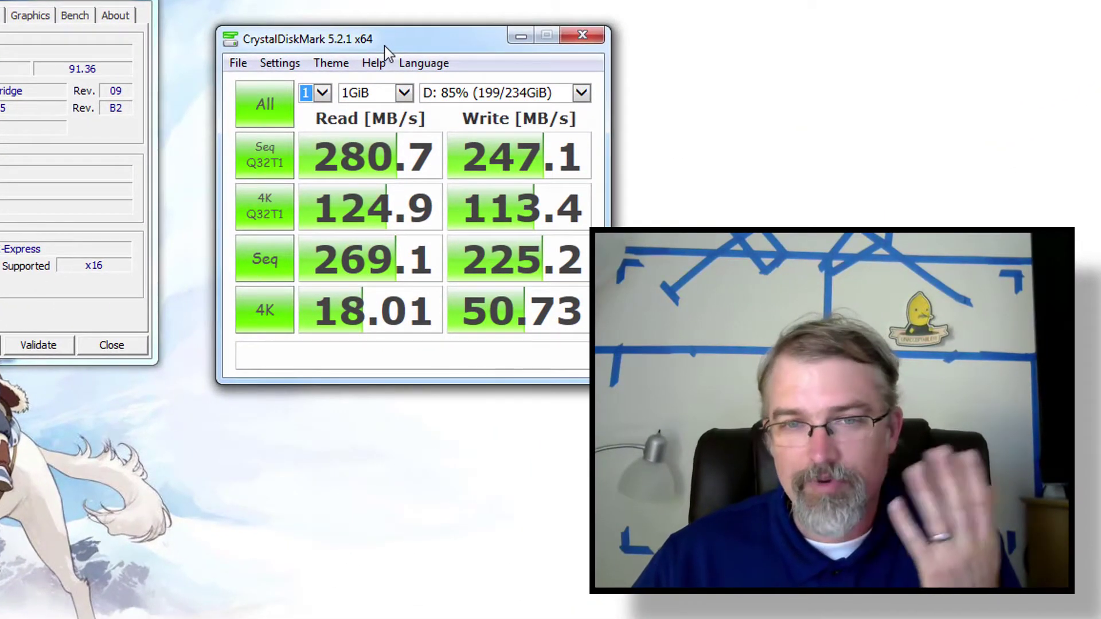
pyautogui.click(503, 102)
pyautogui.click(530, 68)
pyautogui.click(265, 109)
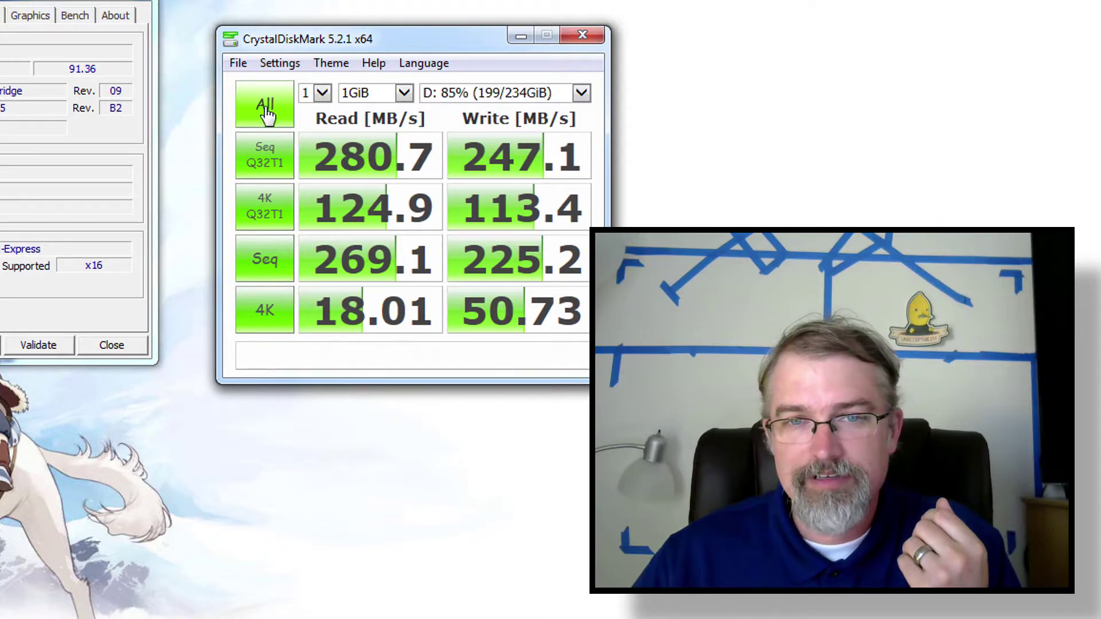